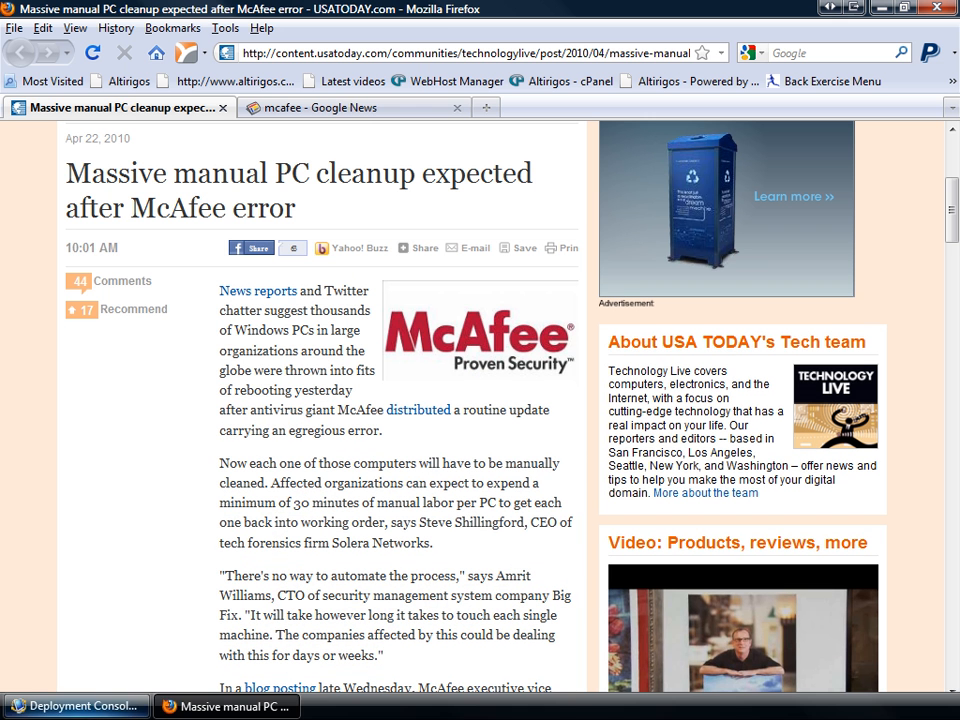
Open the Altiris Knowledgebase at kb.altiris.com in a new Firefox tab.
click(70, 706)
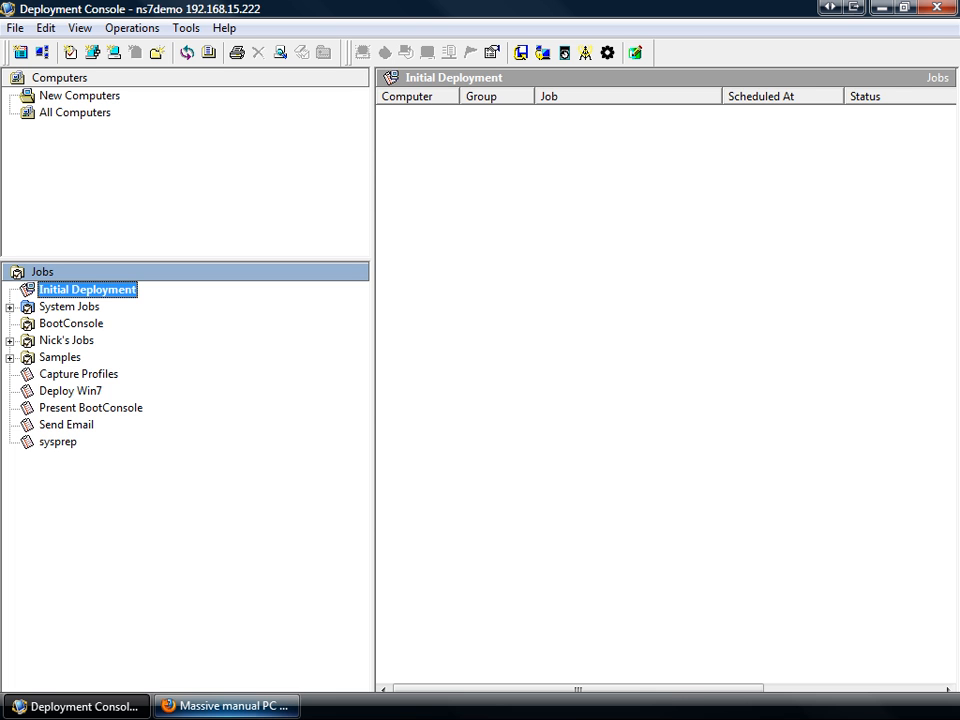
click(225, 706)
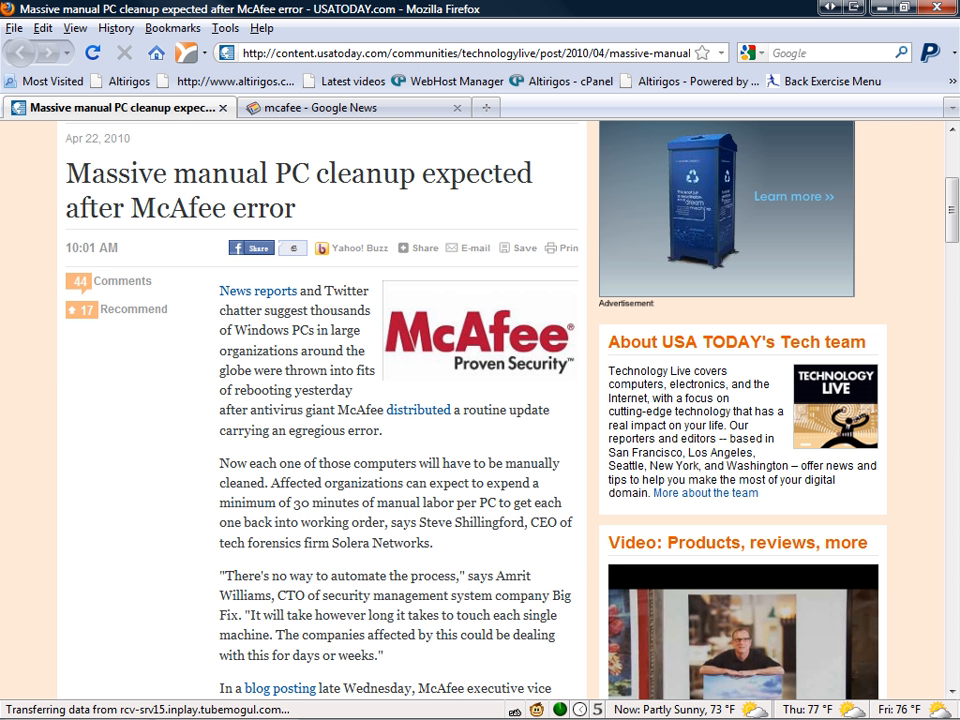
key(ctrl+t)
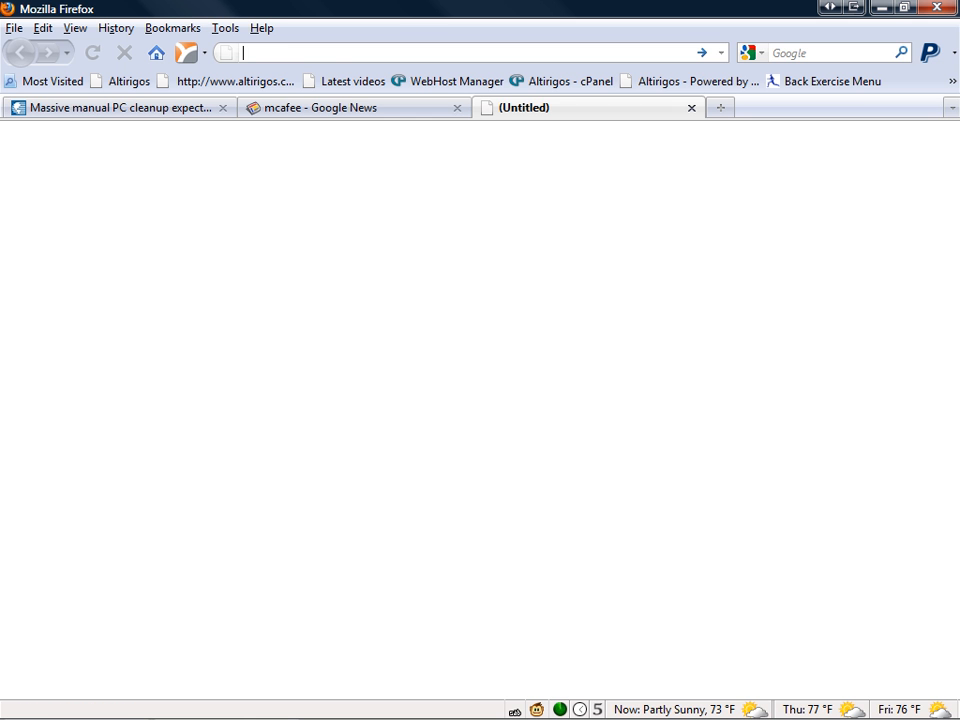
text(kb.altiris.com)
key(Return)
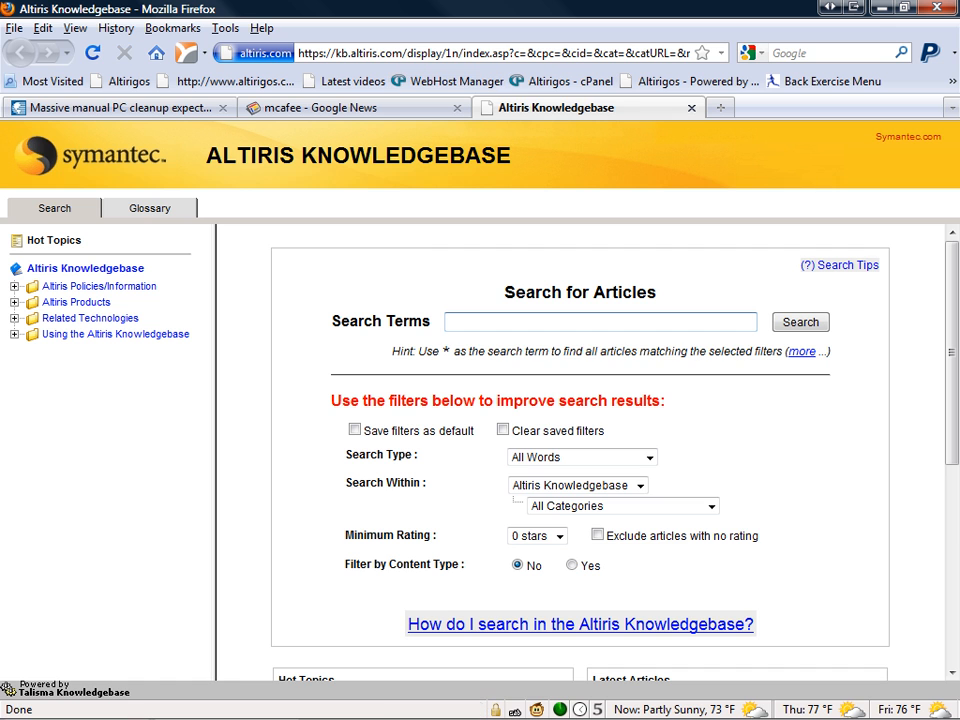
Search the knowledgebase for 52533, open the McAfee rebooting Windows XP article, and read down to its Resolution section.
click(590, 322)
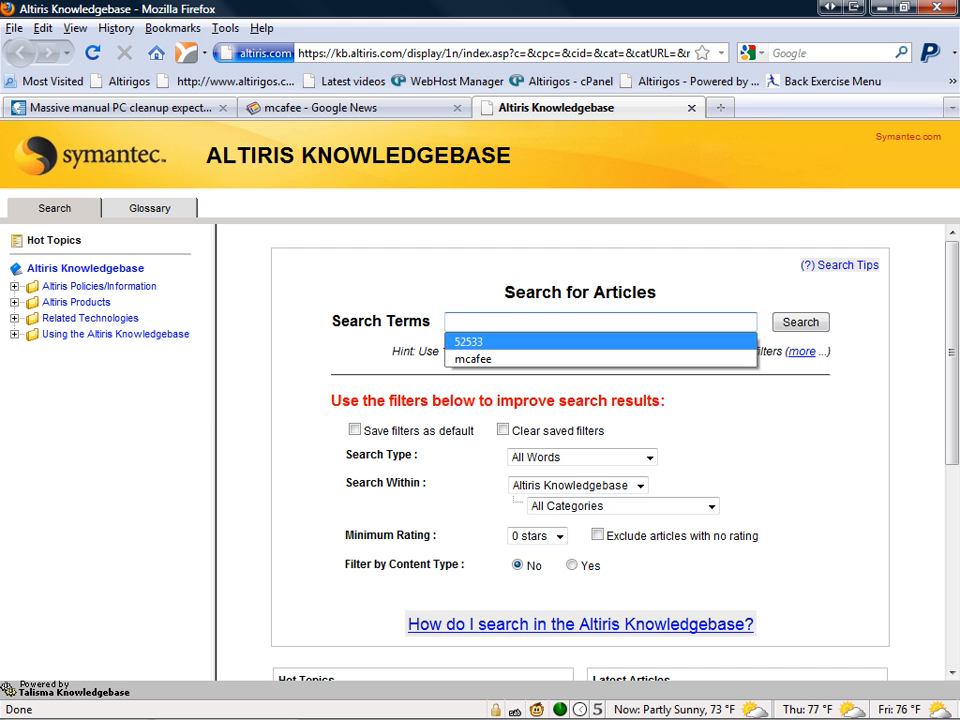
key(Return)
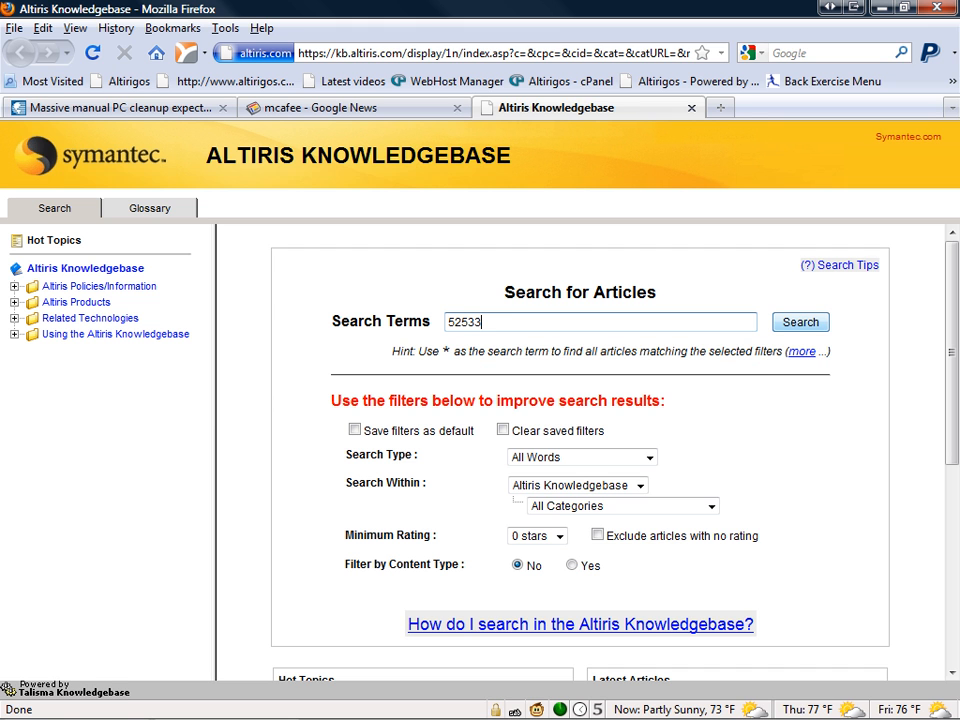
key(Return)
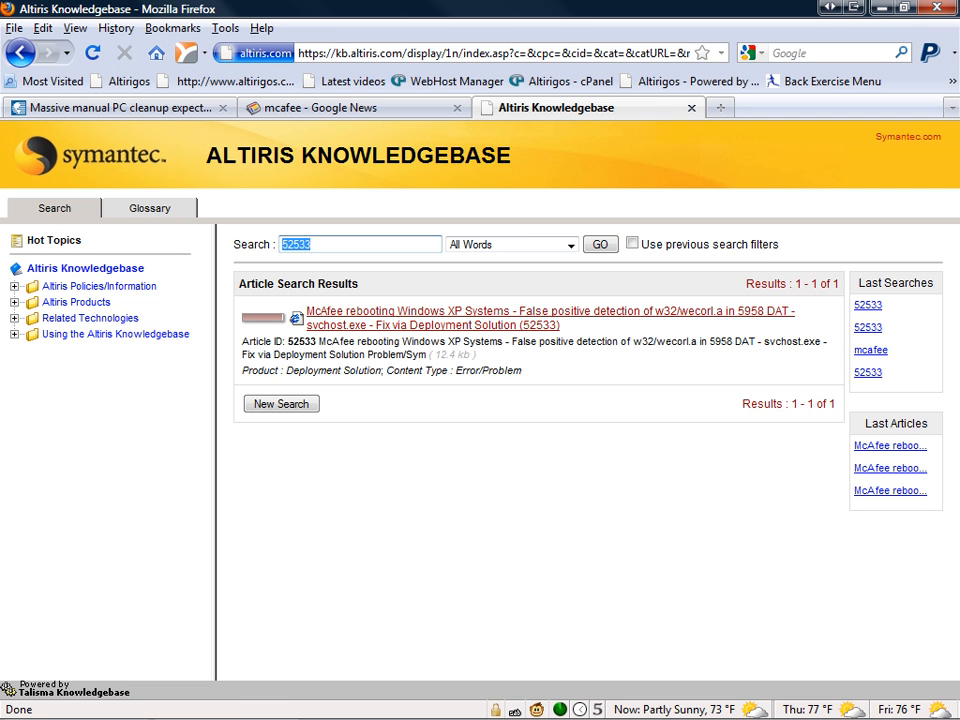
click(450, 311)
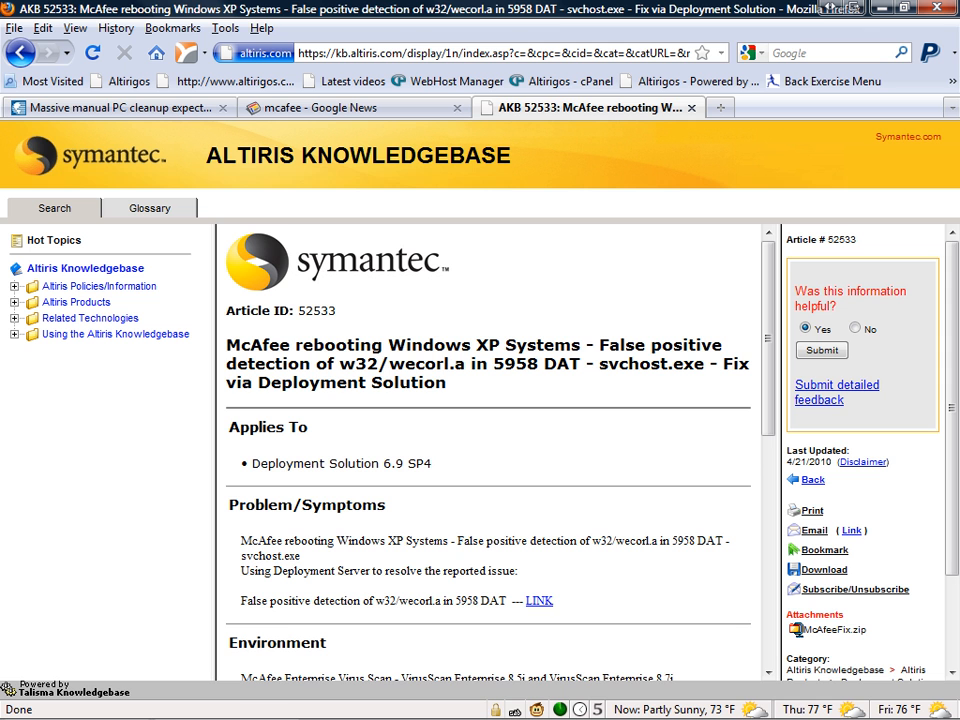
scroll(488, 450, down, 2)
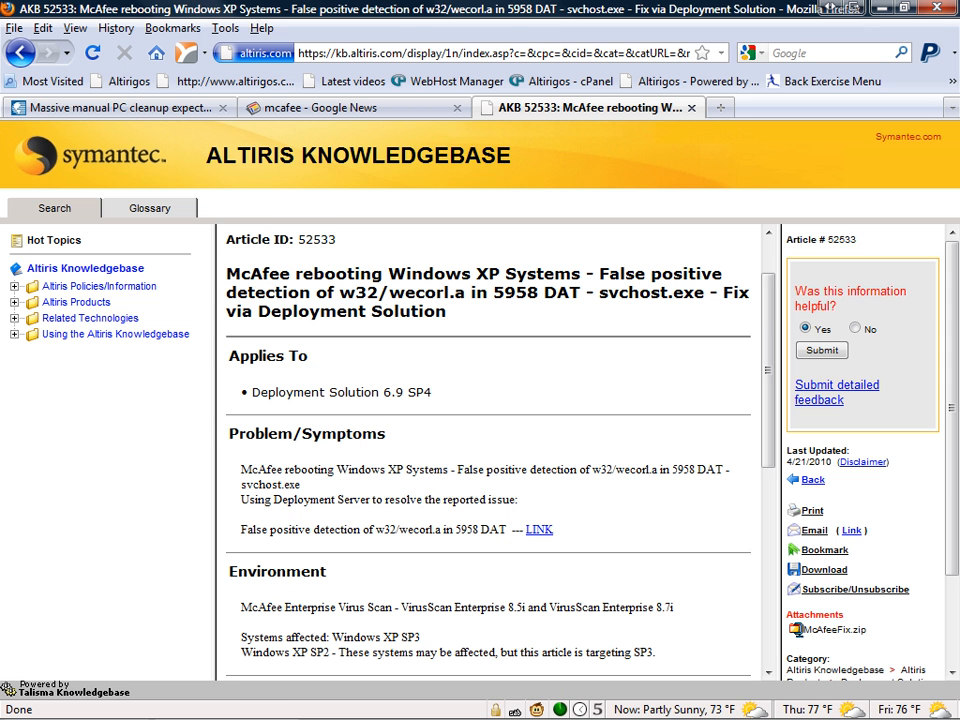
scroll(488, 450, down, 4)
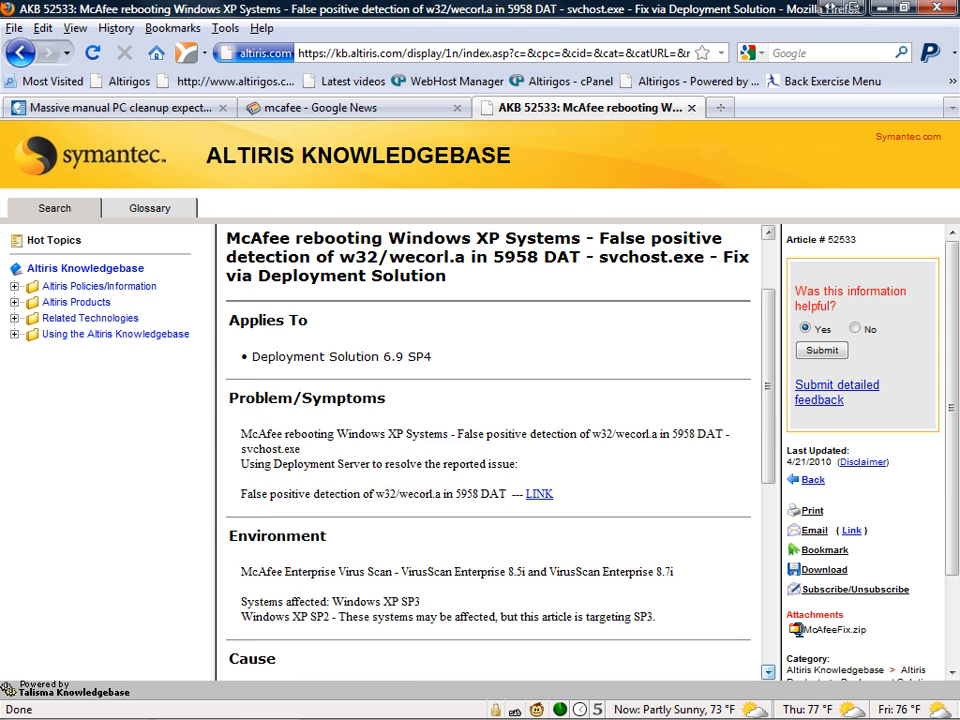
scroll(488, 450, down, 3)
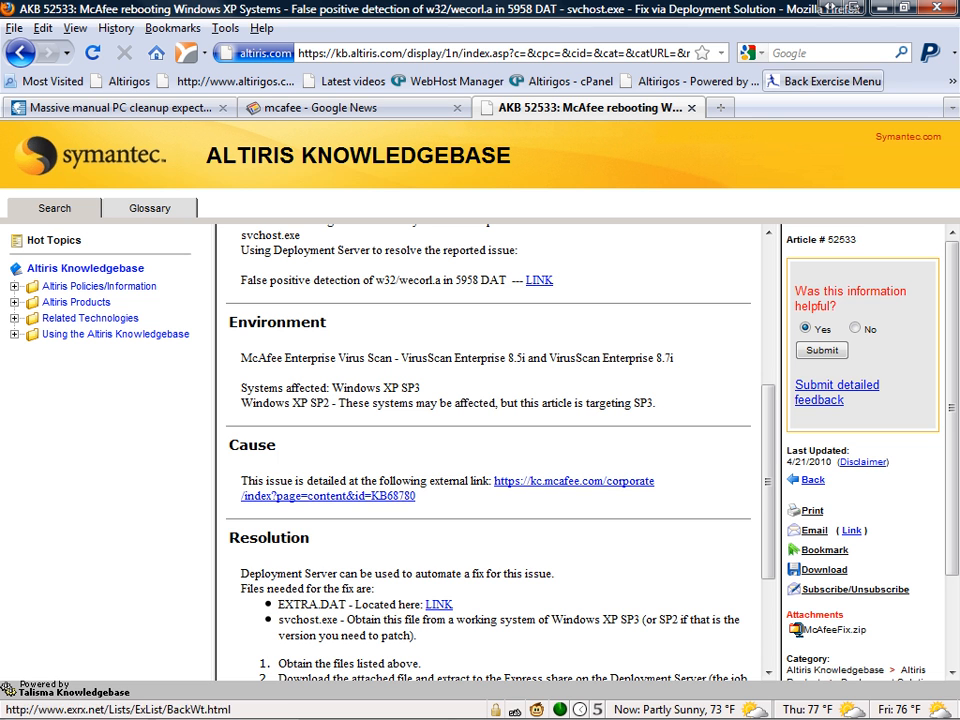
Switch to the Deployment Console and open the Import Job dialog.
key(alt+Tab)
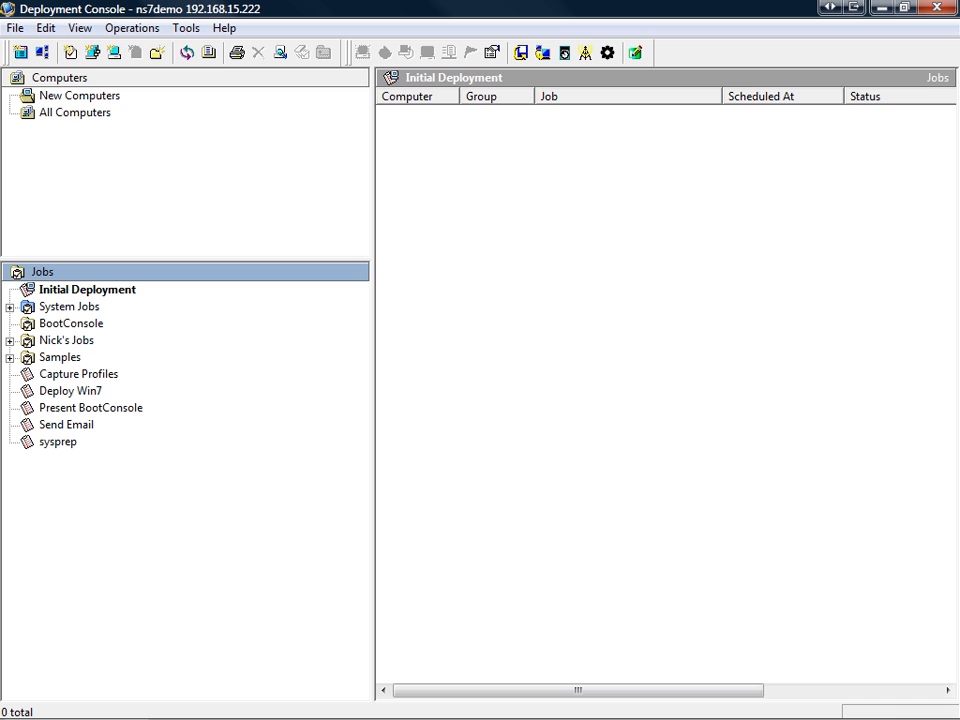
key(alt+f)
key(Down)
key(Down)
key(Down)
key(Down)
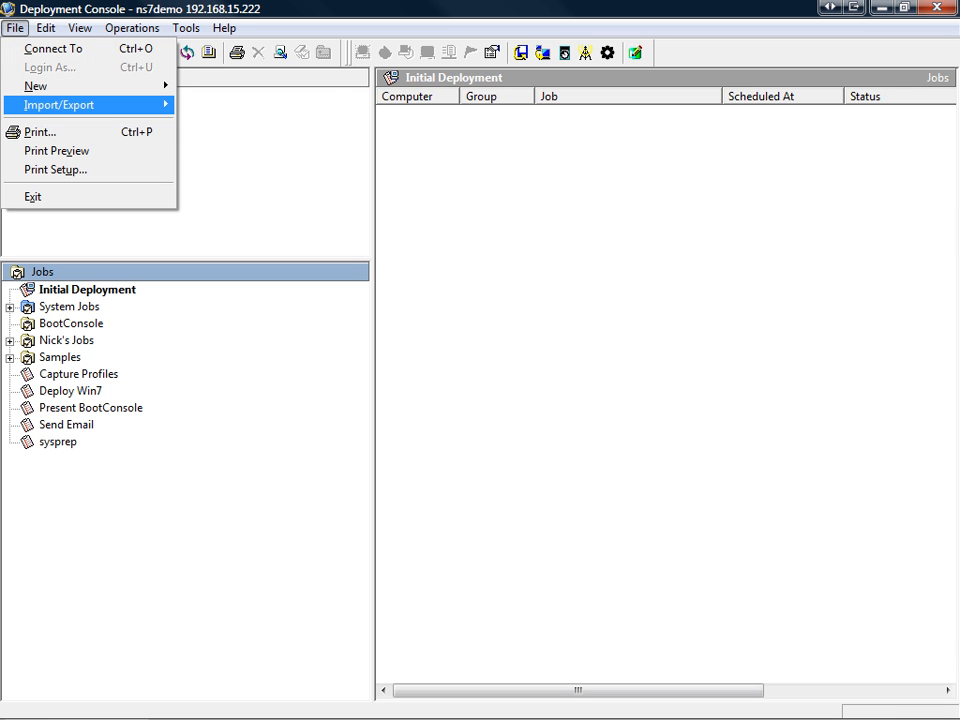
key(Right)
key(Down)
key(Down)
key(Down)
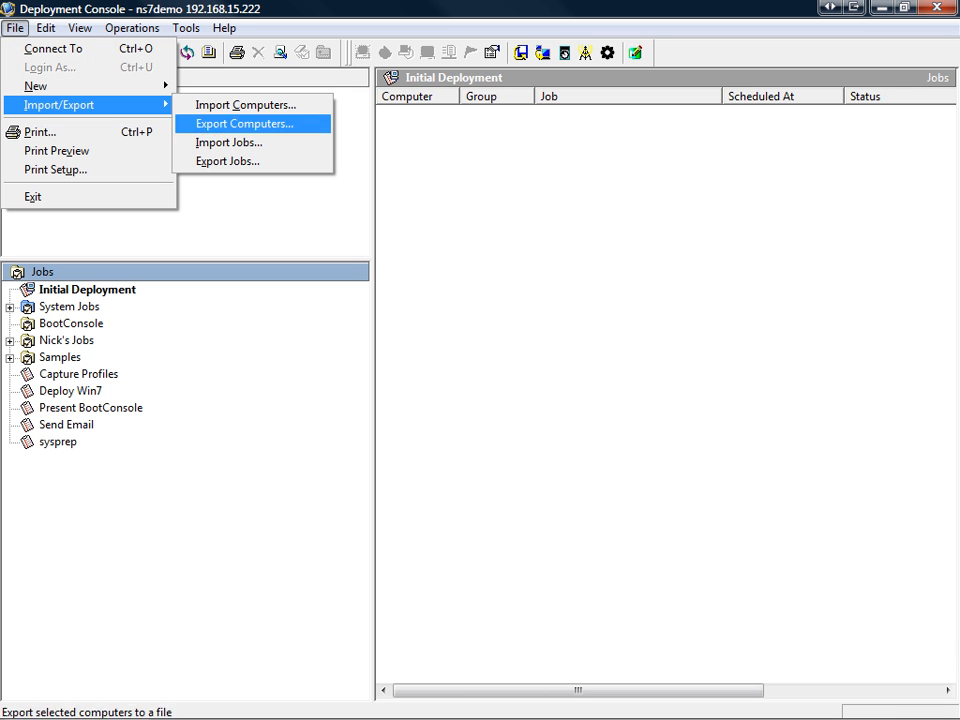
key(Return)
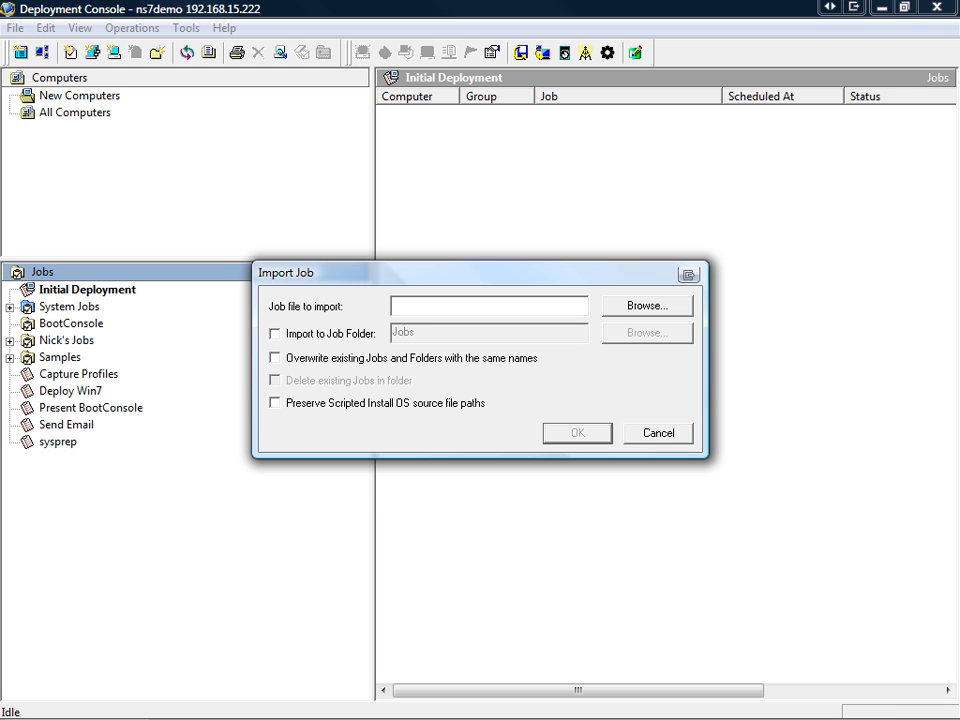
Import the job file McAfeeFix.bin from the McAfeeFix folder with the default import options.
click(647, 305)
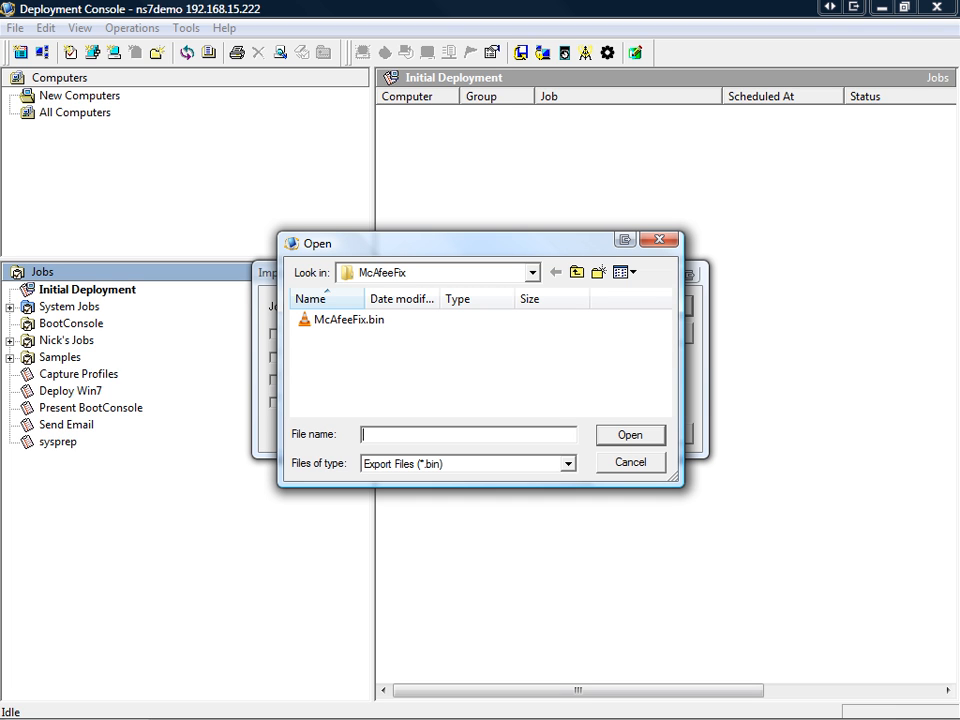
click(349, 320)
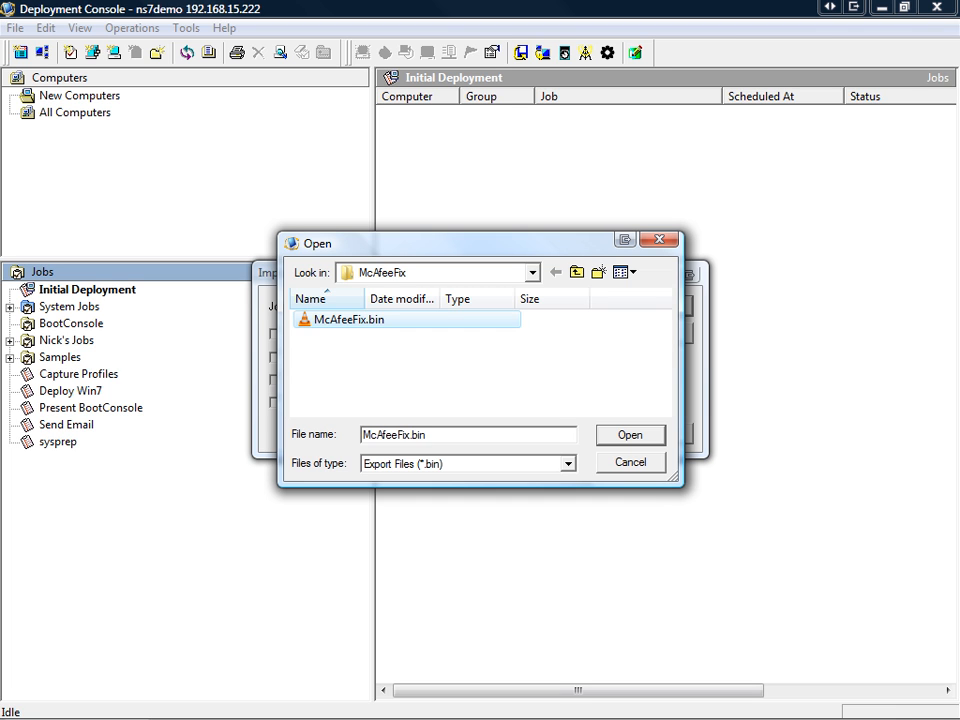
click(630, 435)
click(577, 433)
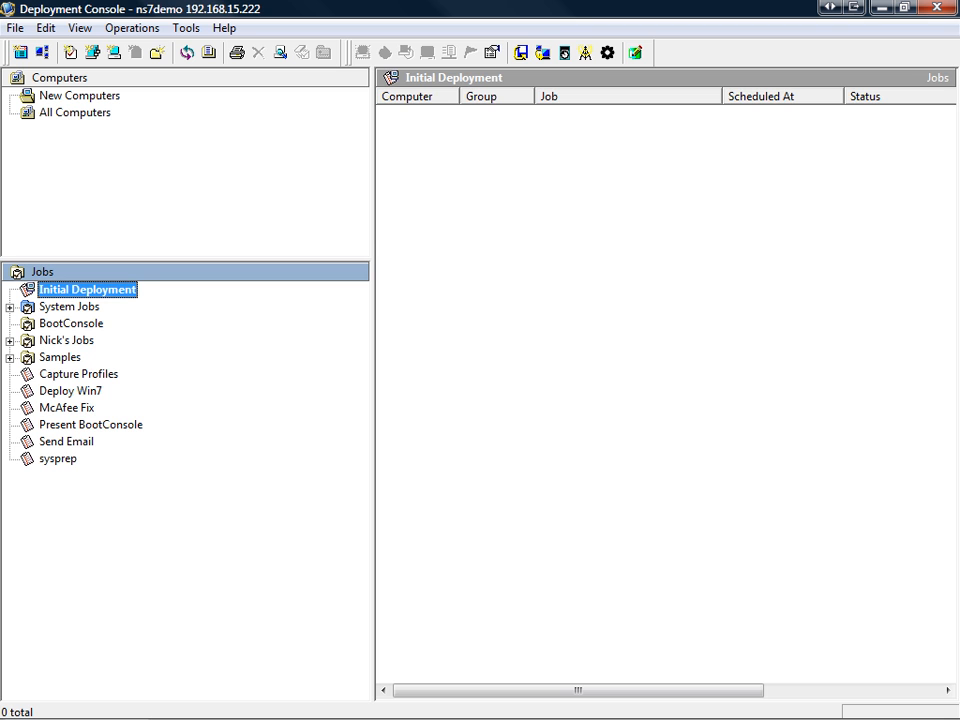
Examine the embedded script in the McAfee Fix job's Run Script task, and close it without changes.
click(67, 408)
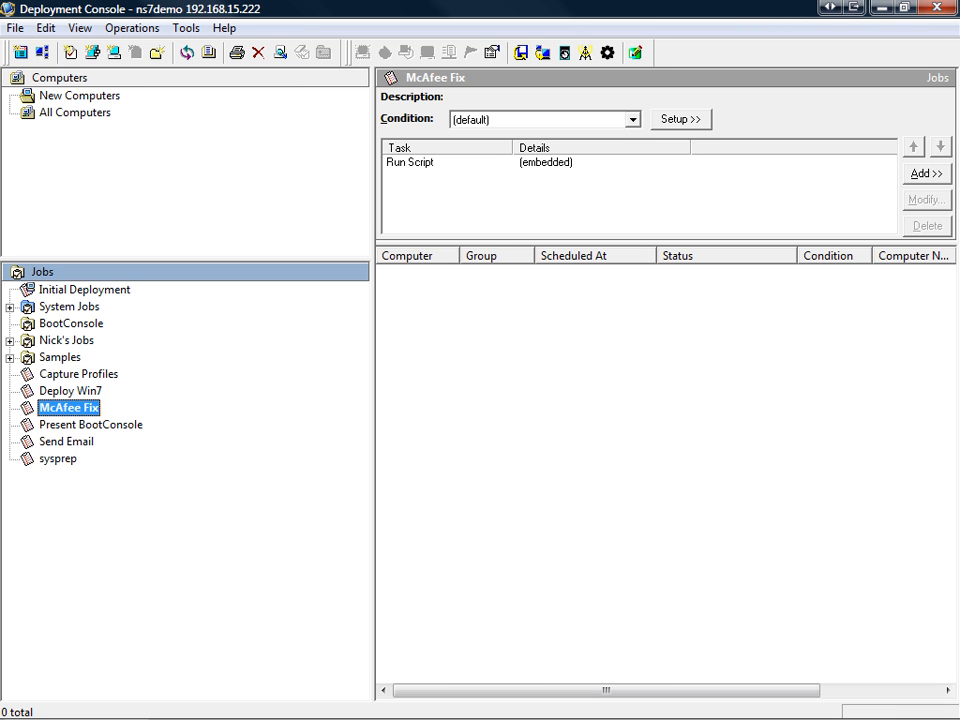
click(411, 162)
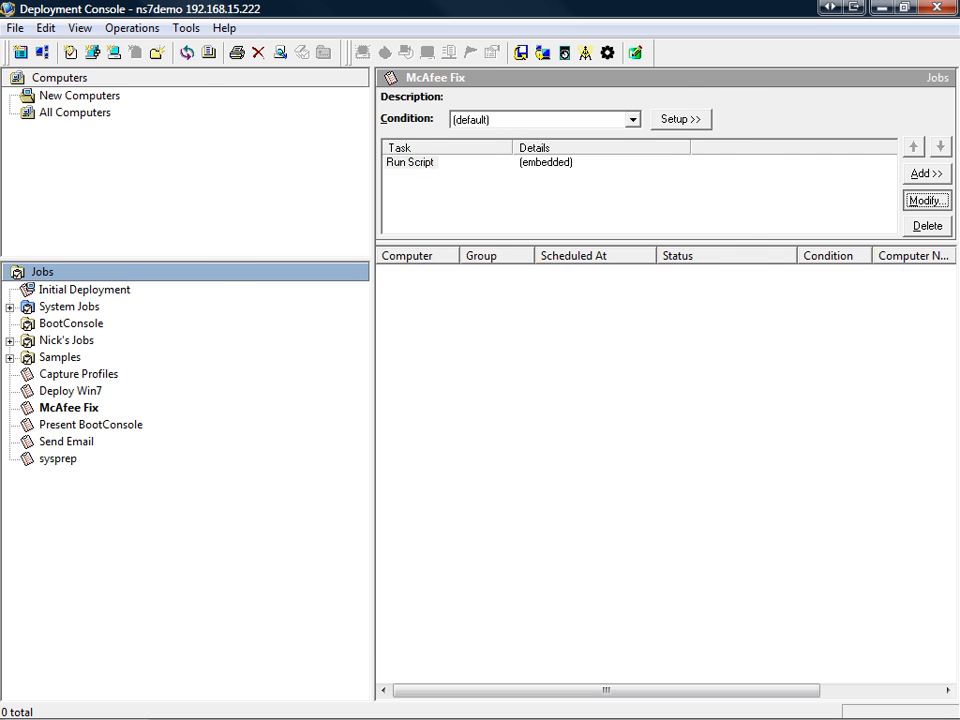
click(927, 200)
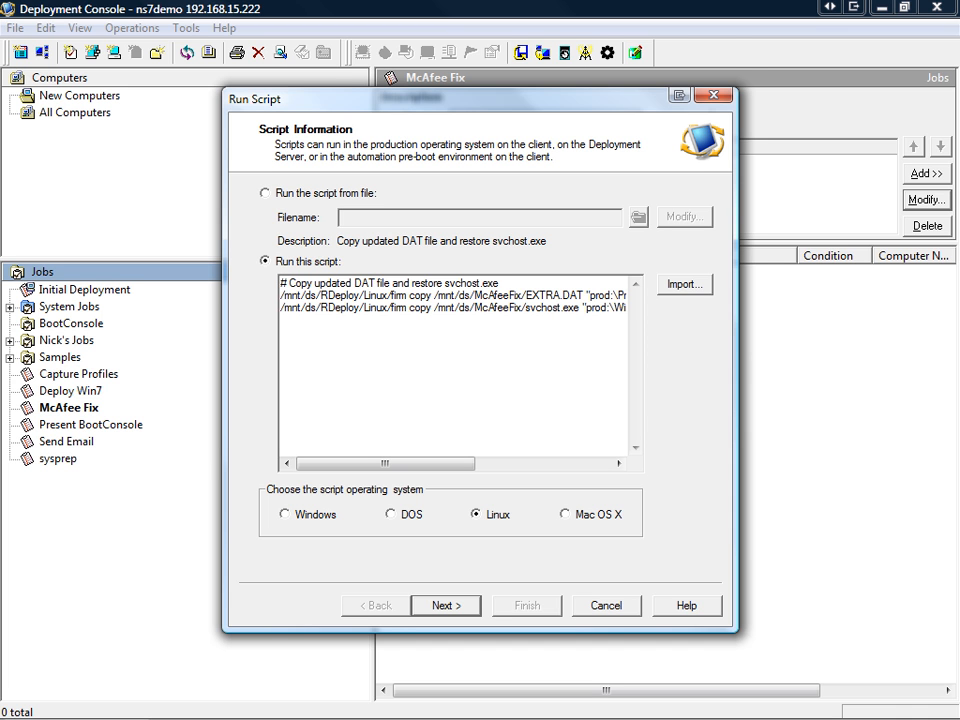
key(Escape)
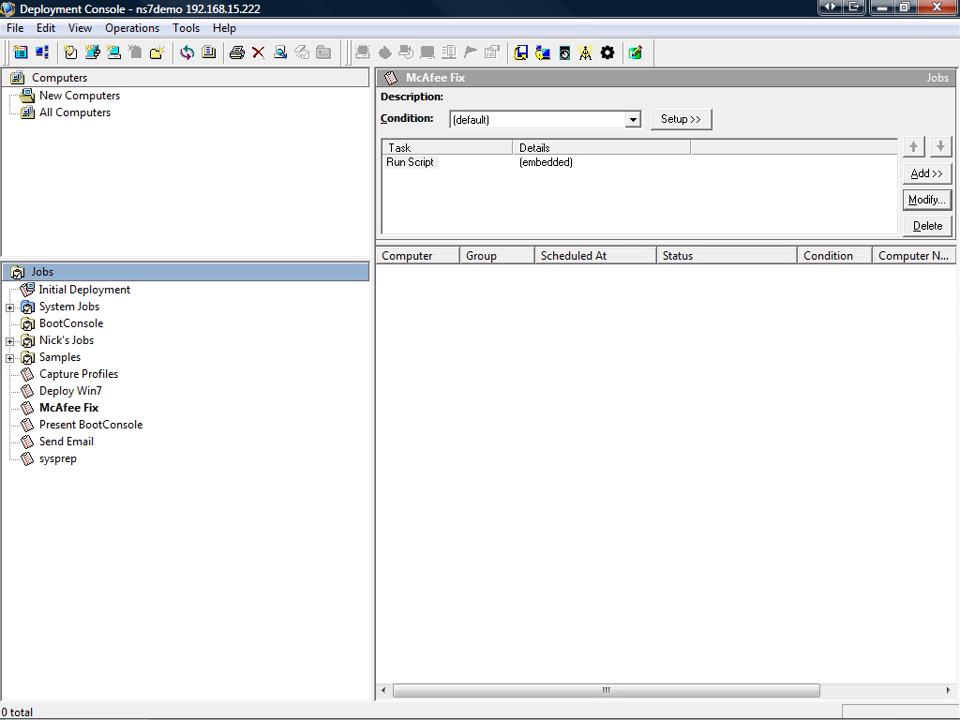